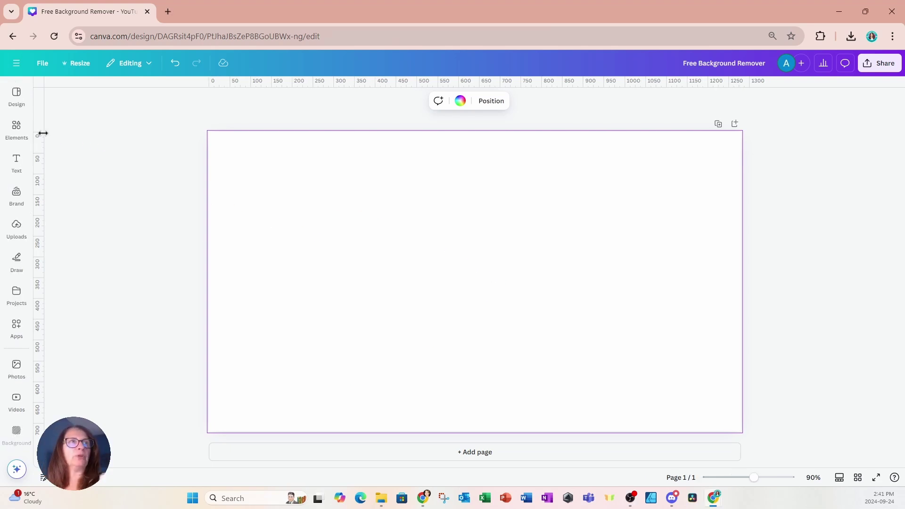
# - Search Elements for 'couple' and add the hugging couple stock photo from the Photos results
pyautogui.click(16, 127)
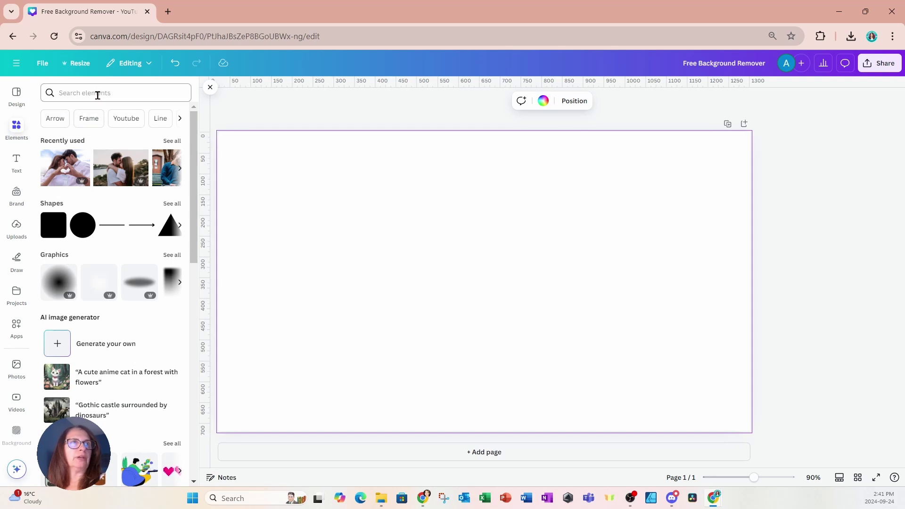
pyautogui.click(115, 93)
pyautogui.write('co')
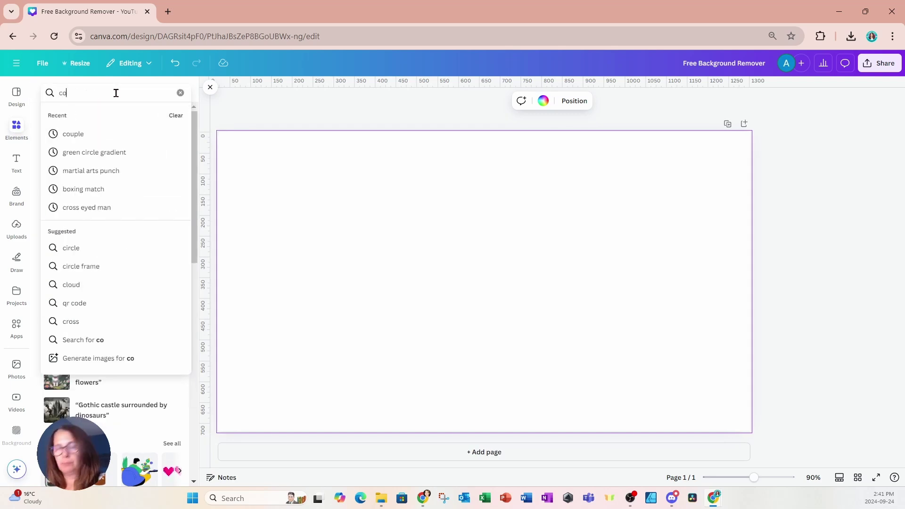
pyautogui.write('uple')
pyautogui.press('Return')
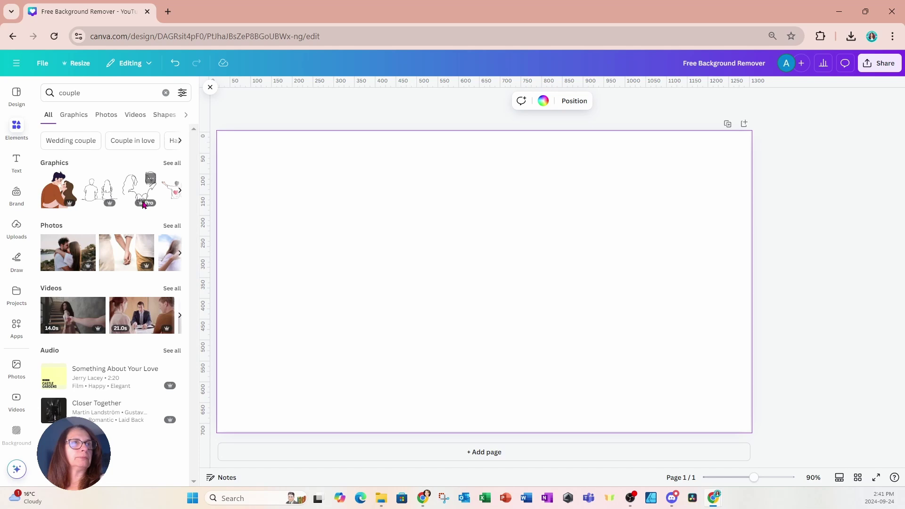
pyautogui.click(172, 226)
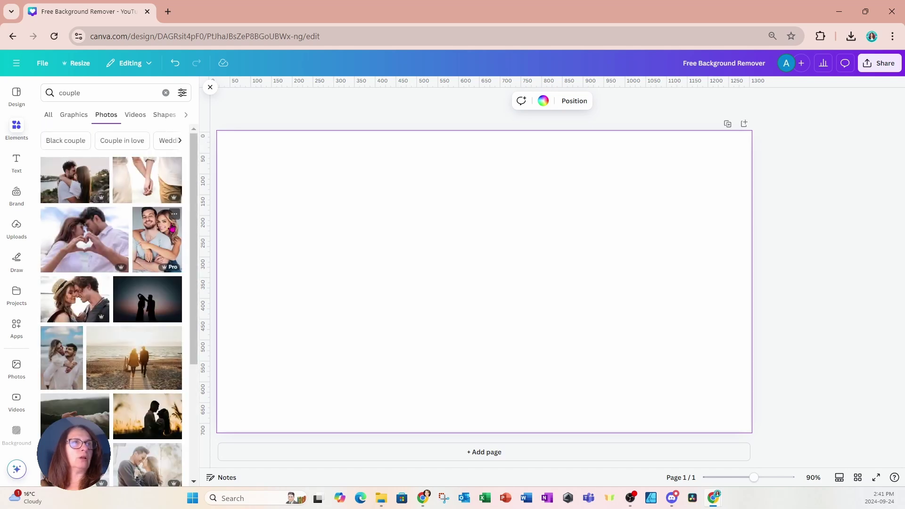
pyautogui.click(152, 233)
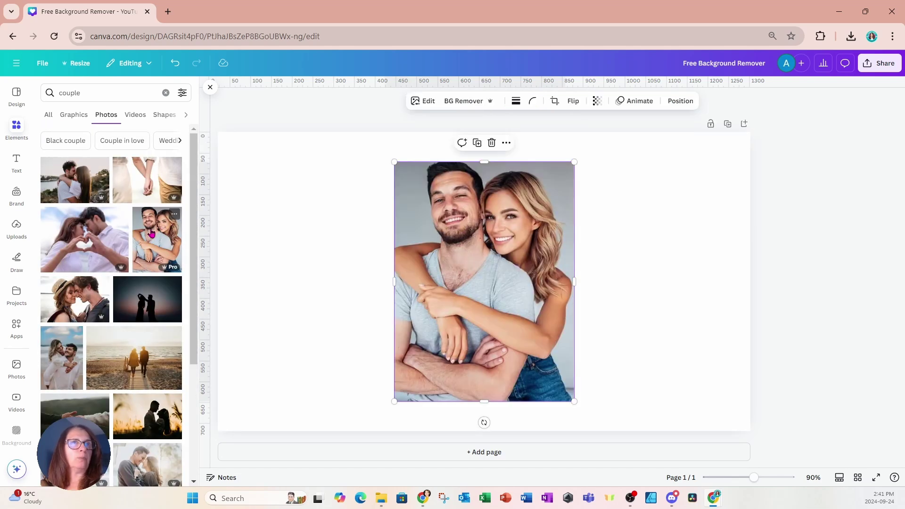
# - Remove the couple photo's grey background with BG Remover and add a blank second page
pyautogui.click(464, 101)
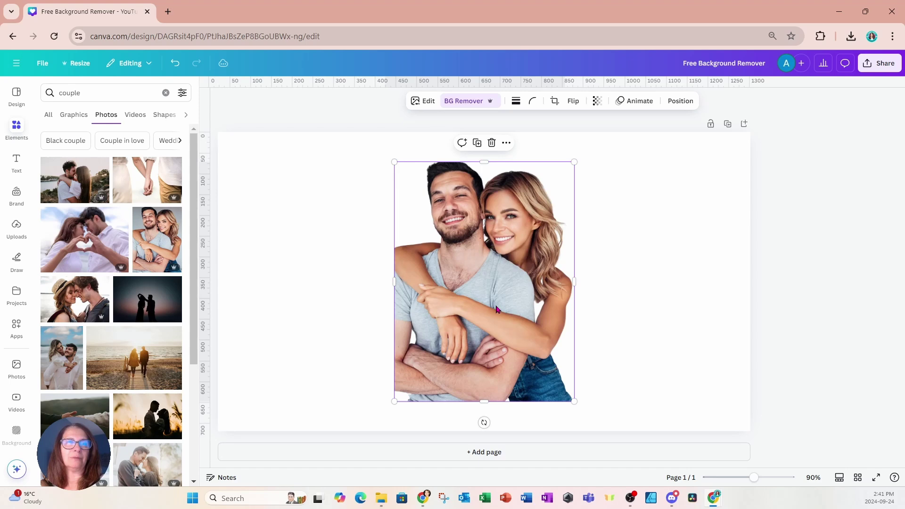
pyautogui.click(460, 453)
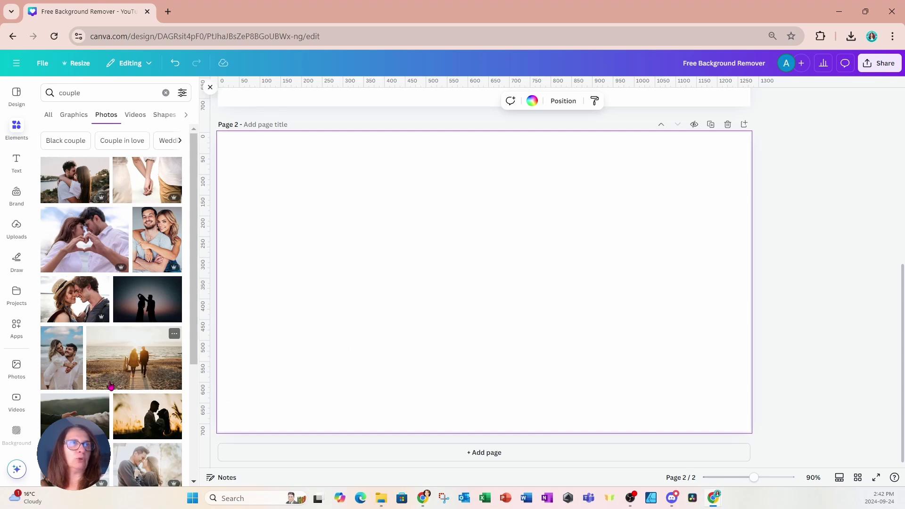
# - Add the piggyback beach couple photo to page 2 and Magic Grab the couple using a size-53 brush
pyautogui.click(59, 366)
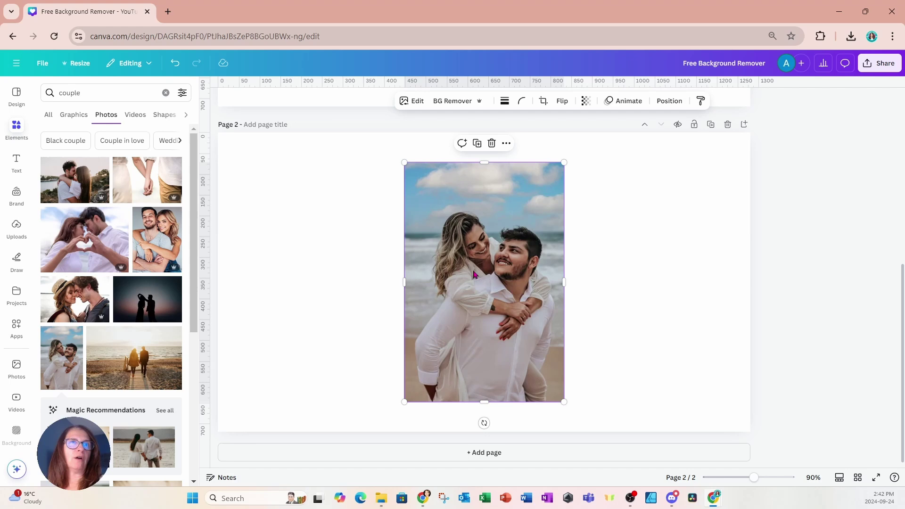
pyautogui.click(406, 104)
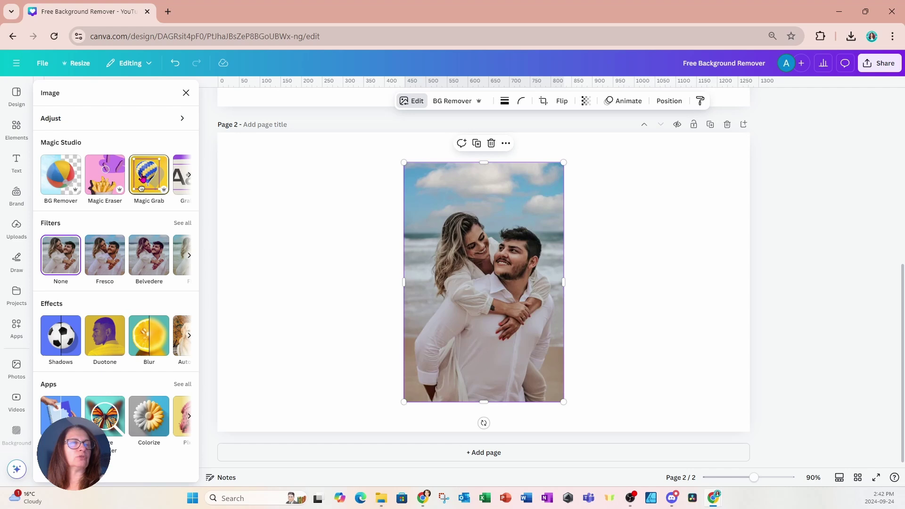
pyautogui.click(141, 177)
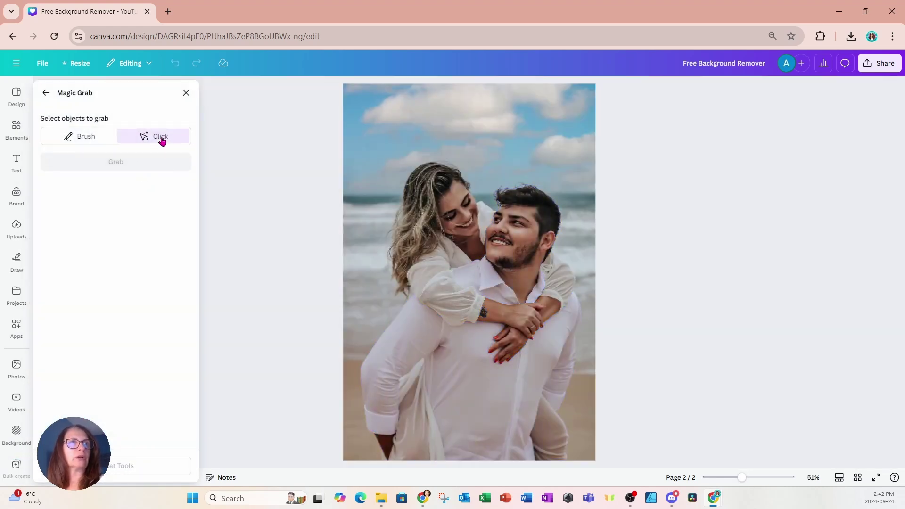
pyautogui.click(73, 139)
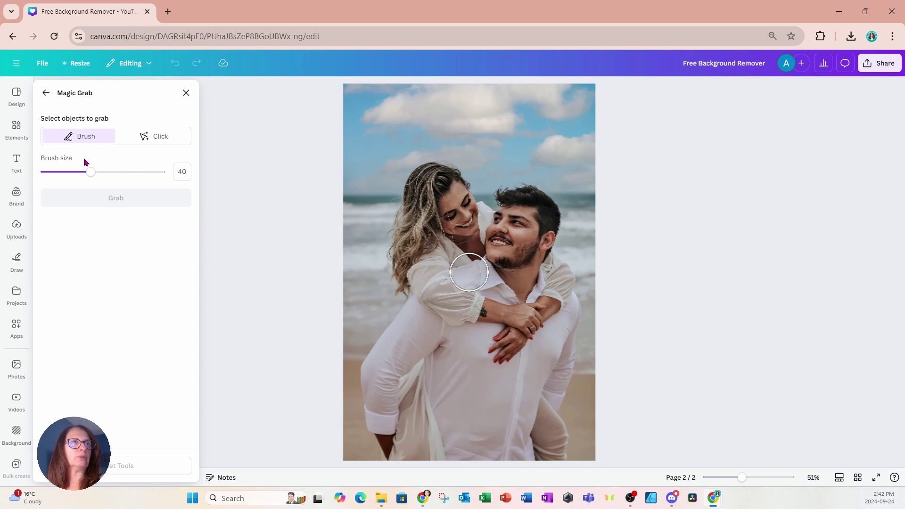
pyautogui.moveTo(91, 172); pyautogui.dragTo(106, 172)
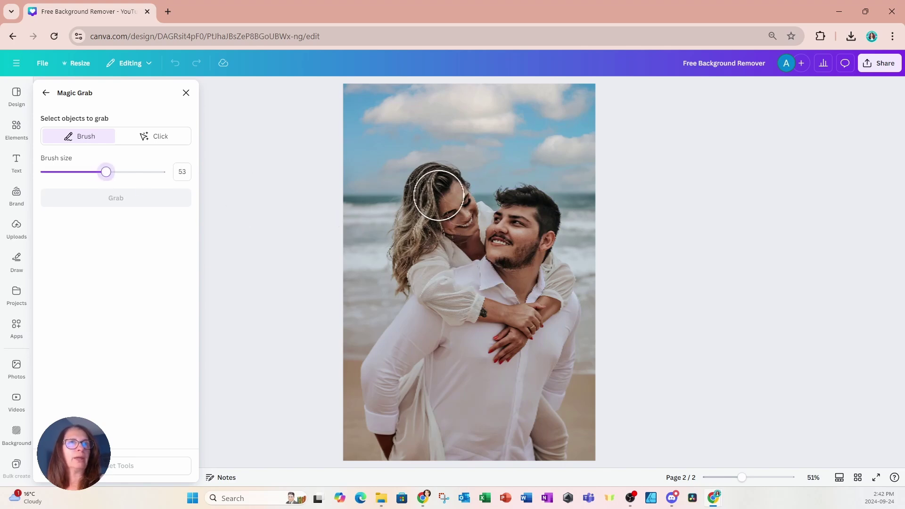
pyautogui.moveTo(430, 186)
pyautogui.mouseDown()
pyautogui.moveTo(448, 220)
pyautogui.moveTo(464, 226)
pyautogui.moveTo(490, 231)
pyautogui.moveTo(526, 210)
pyautogui.moveTo(535, 221)
pyautogui.moveTo(483, 255)
pyautogui.moveTo(439, 192)
pyautogui.moveTo(421, 217)
pyautogui.moveTo(418, 265)
pyautogui.moveTo(470, 292)
pyautogui.moveTo(538, 268)
pyautogui.moveTo(546, 278)
pyautogui.moveTo(529, 307)
pyautogui.moveTo(560, 305)
pyautogui.moveTo(538, 381)
pyautogui.moveTo(542, 443)
pyautogui.moveTo(497, 455)
pyautogui.moveTo(509, 335)
pyautogui.moveTo(475, 337)
pyautogui.moveTo(423, 317)
pyautogui.moveTo(395, 367)
pyautogui.moveTo(399, 434)
pyautogui.moveTo(442, 349)
pyautogui.moveTo(430, 442)
pyautogui.moveTo(456, 410)
pyautogui.moveTo(464, 364)
pyautogui.moveTo(459, 456)
pyautogui.moveTo(546, 358)
pyautogui.moveTo(544, 374)
pyautogui.moveTo(483, 374)
pyautogui.moveTo(446, 336)
pyautogui.moveTo(422, 338)
pyautogui.moveTo(385, 377)
pyautogui.moveTo(384, 414)
pyautogui.mouseUp()
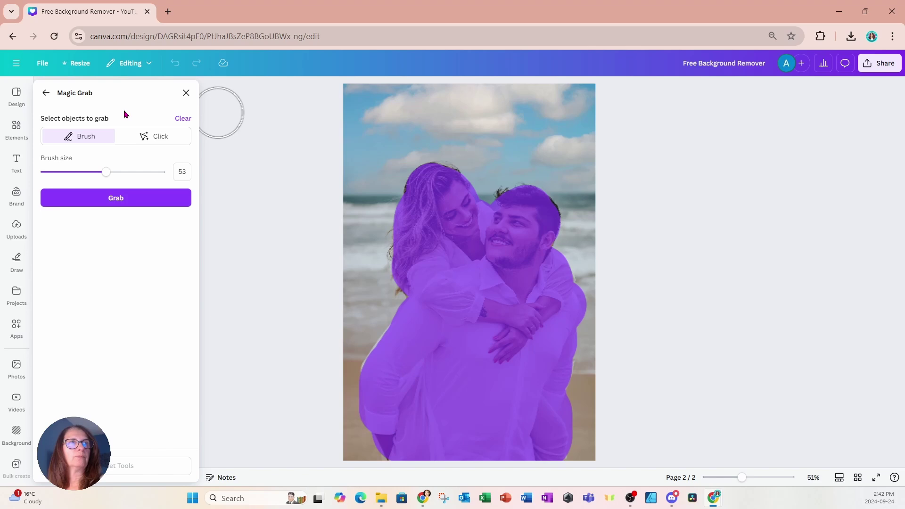
pyautogui.click(86, 198)
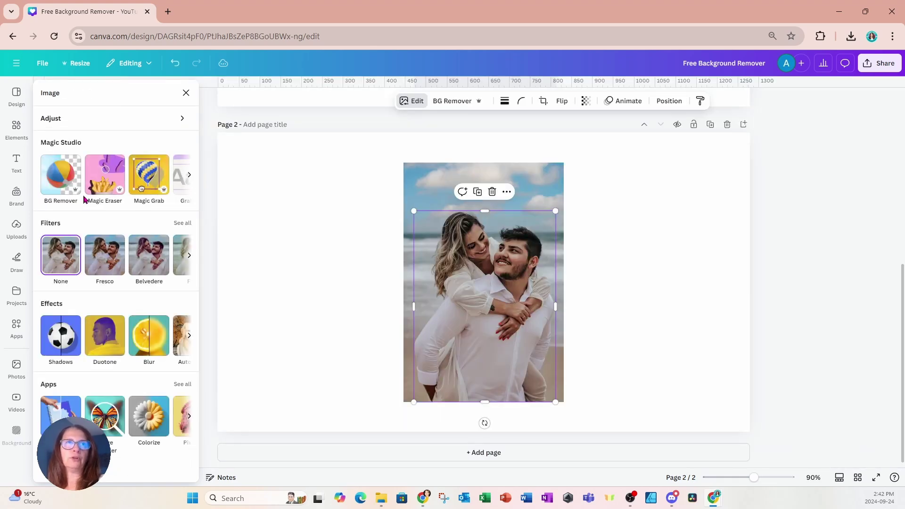
# - Place the couple cutout on the right and the empty beach background on the left
pyautogui.moveTo(462, 330); pyautogui.dragTo(640, 330)
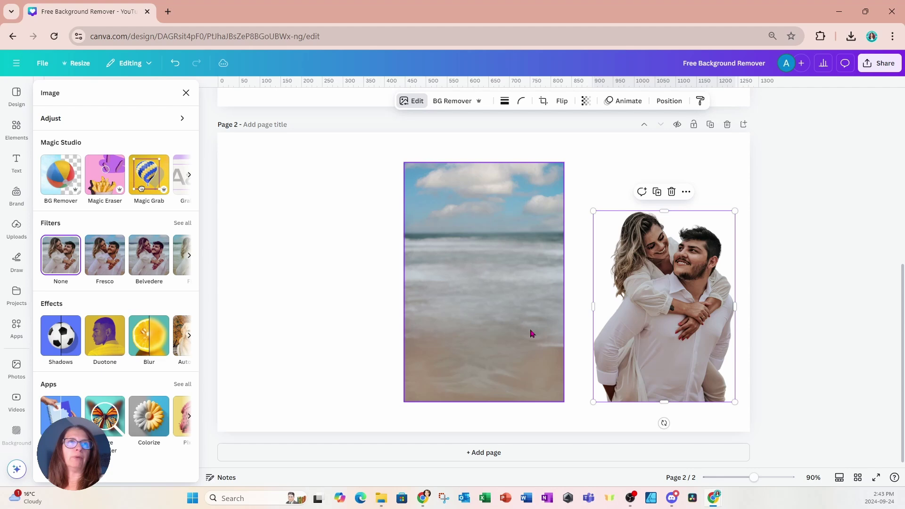
pyautogui.moveTo(531, 331); pyautogui.dragTo(396, 333)
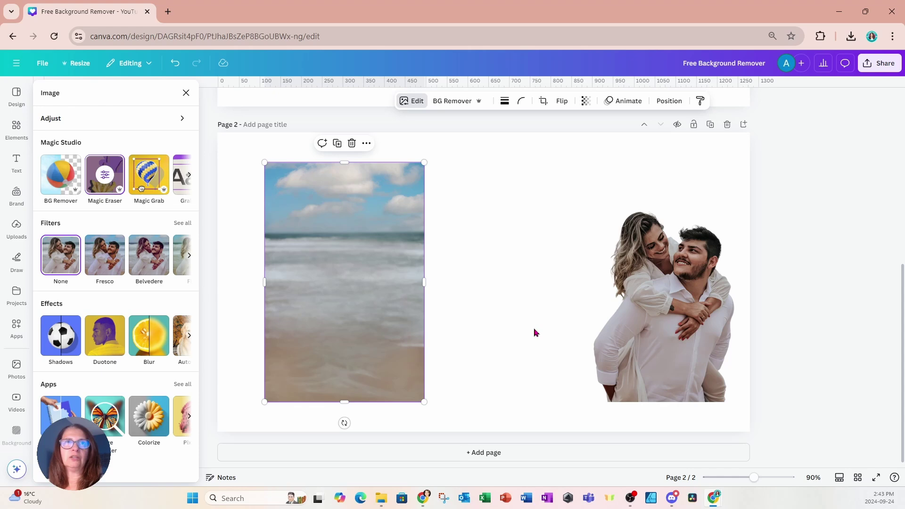
pyautogui.moveTo(655, 336); pyautogui.dragTo(589, 335)
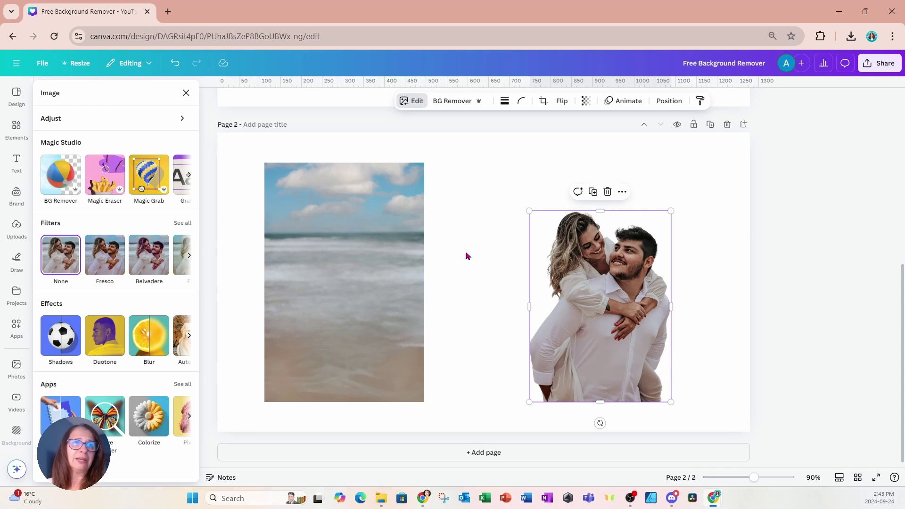
# - Add a blank third page and search Apps for 'background', choosing the Replace Background suggestion
pyautogui.click(402, 451)
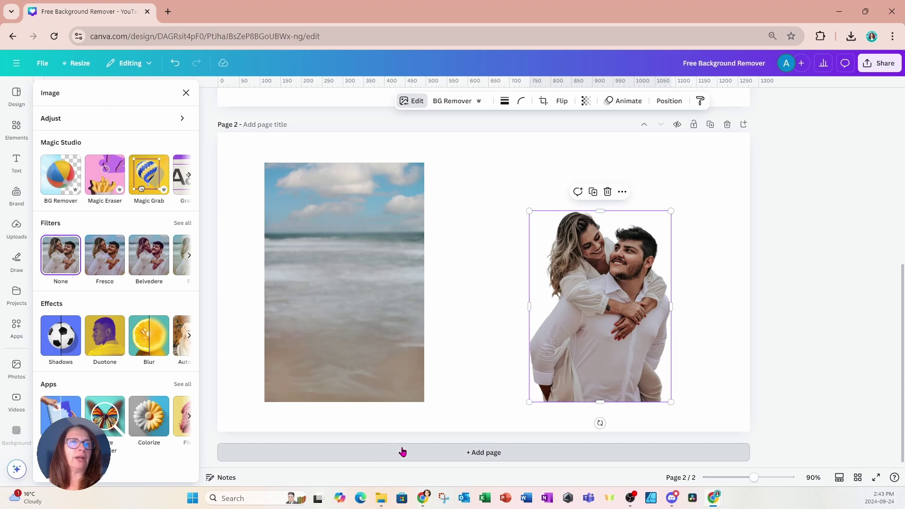
pyautogui.click(21, 325)
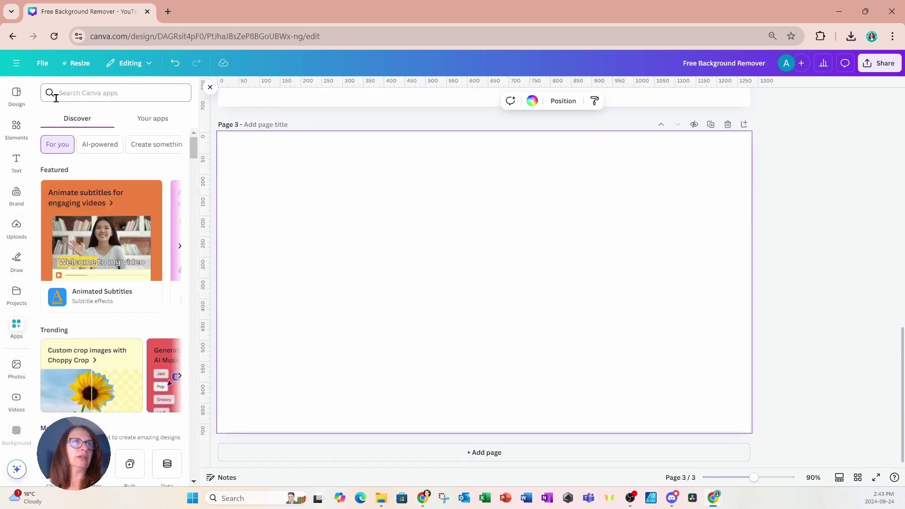
pyautogui.click(94, 93)
pyautogui.write('background')
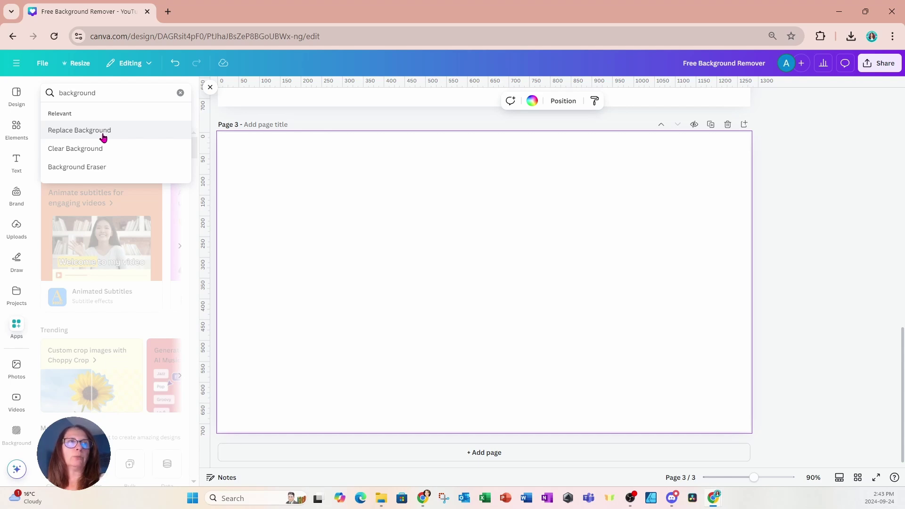
pyautogui.click(102, 136)
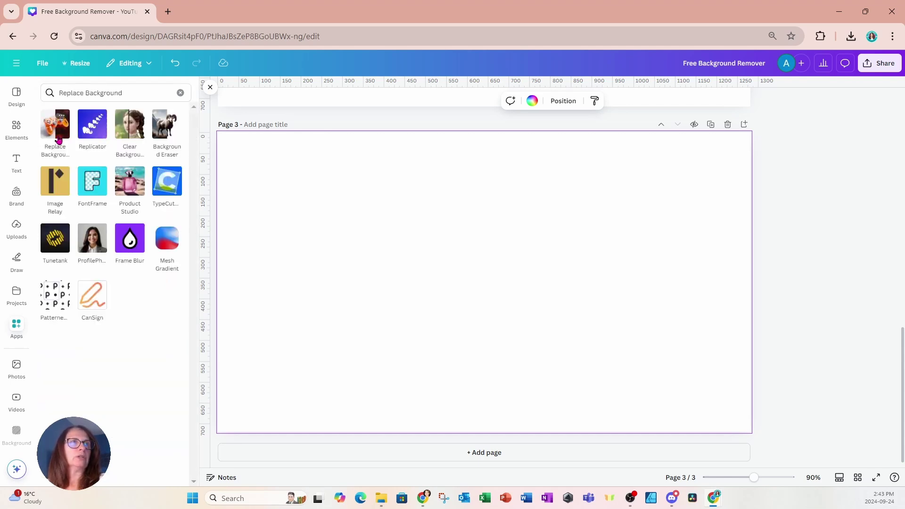
# - Open the Replace Background app from the search results
pyautogui.click(57, 141)
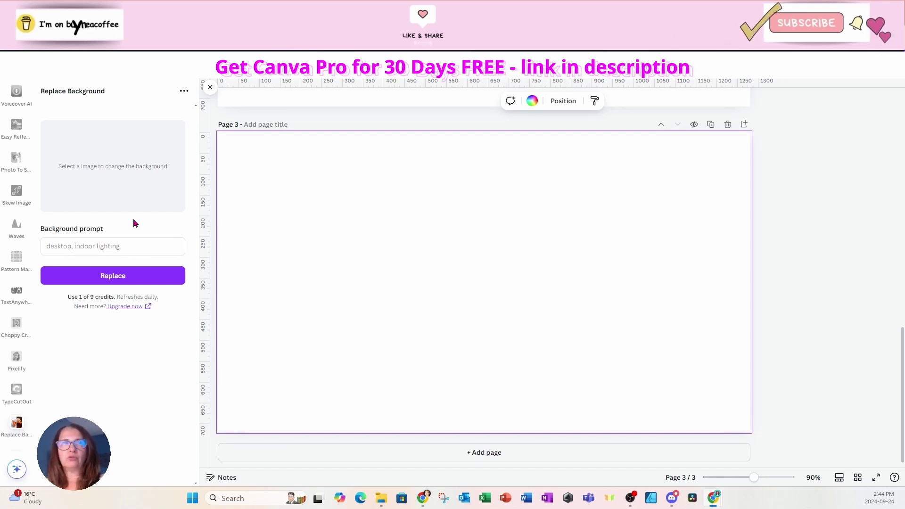
# - Search Apps for Clear Background and open the Clear Background app
pyautogui.scroll(5, 22, 227)
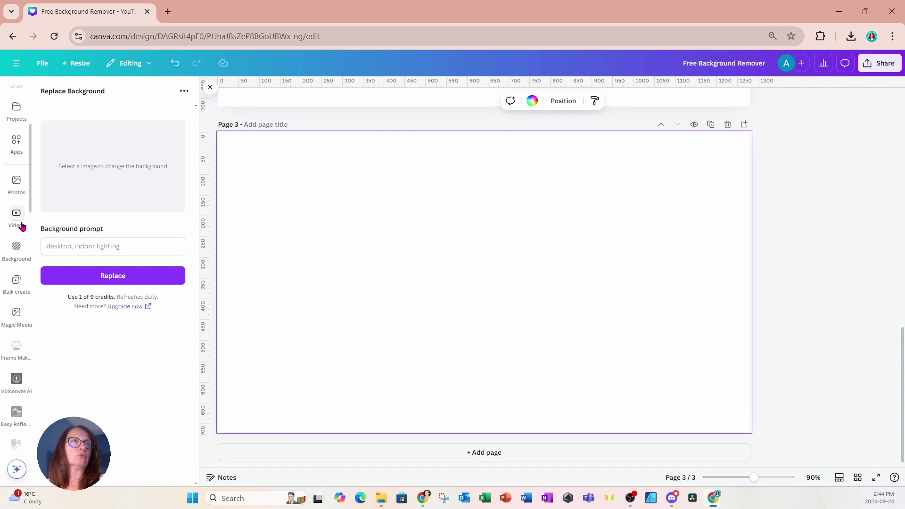
pyautogui.scroll(3, 22, 227)
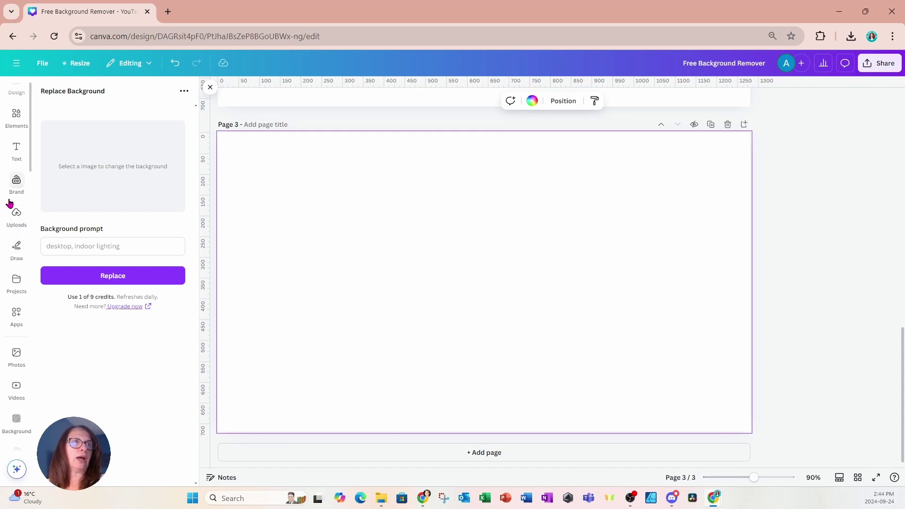
pyautogui.scroll(-2, 16, 258)
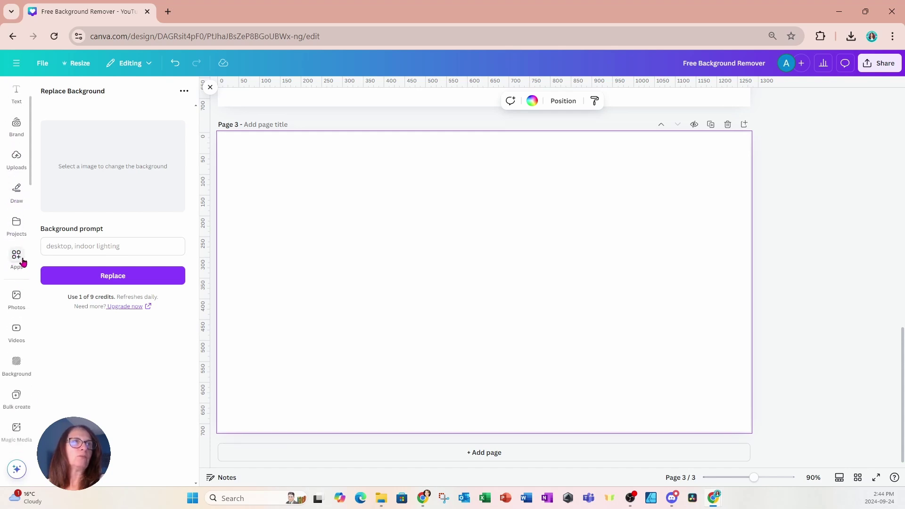
pyautogui.click(22, 262)
pyautogui.click(141, 92)
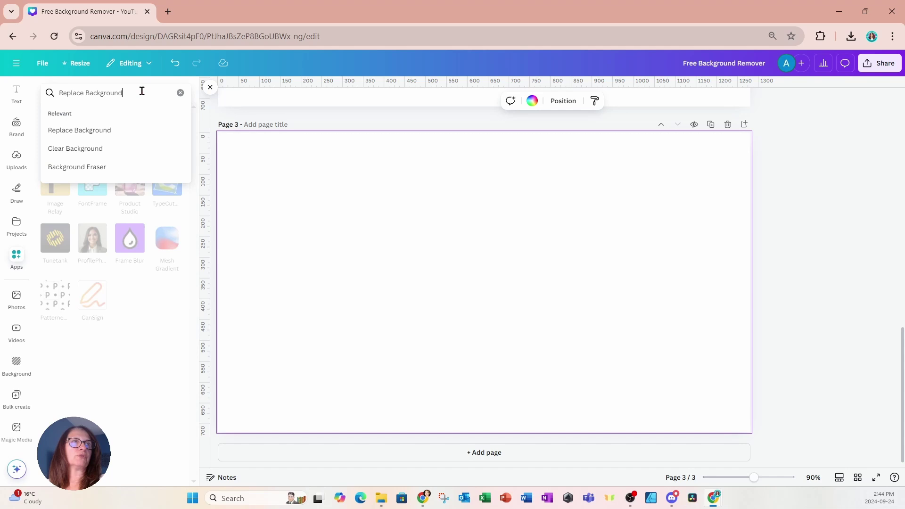
pyautogui.click(79, 156)
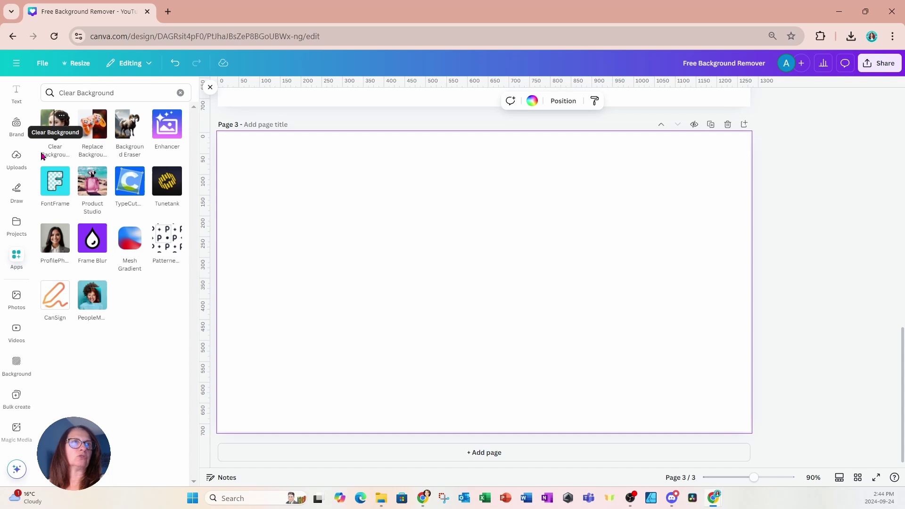
pyautogui.click(55, 123)
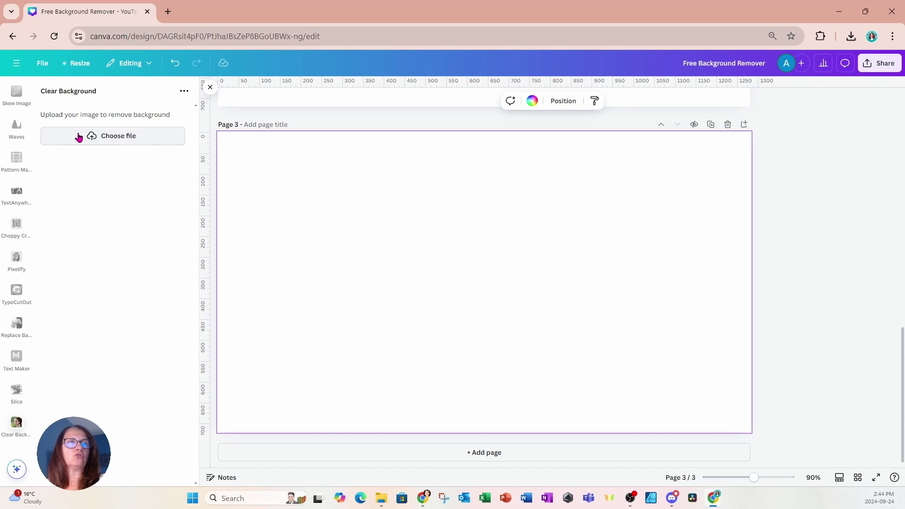
# - Upload photo 4 from Downloads > Untitled design into Clear Background, viewing files as extra large thumbnails
pyautogui.click(78, 136)
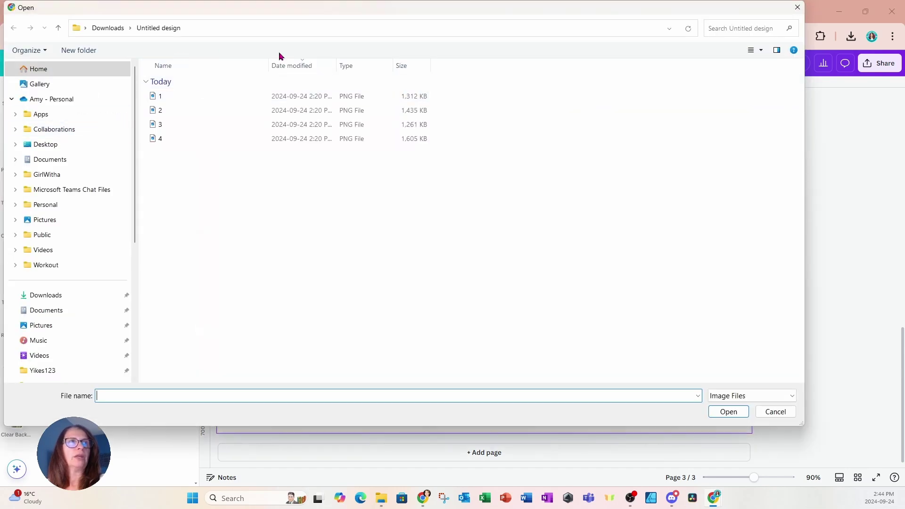
pyautogui.click(758, 50)
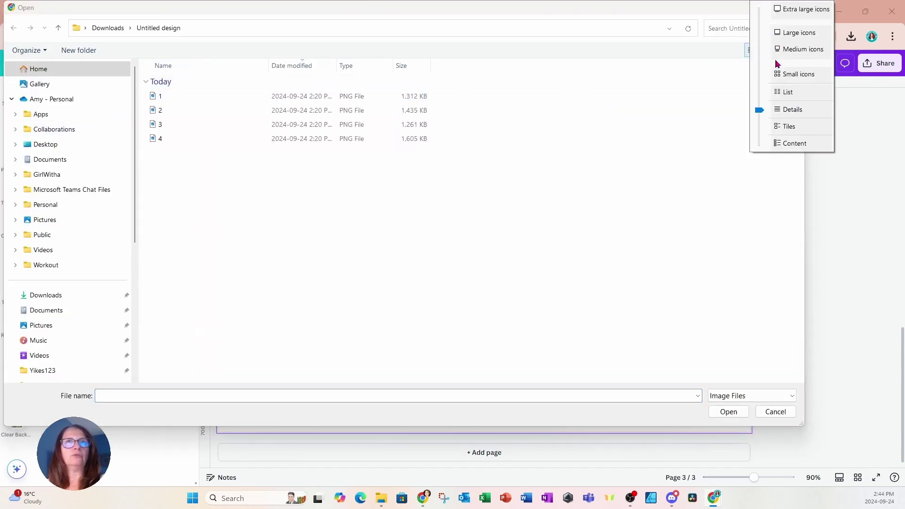
pyautogui.click(789, 13)
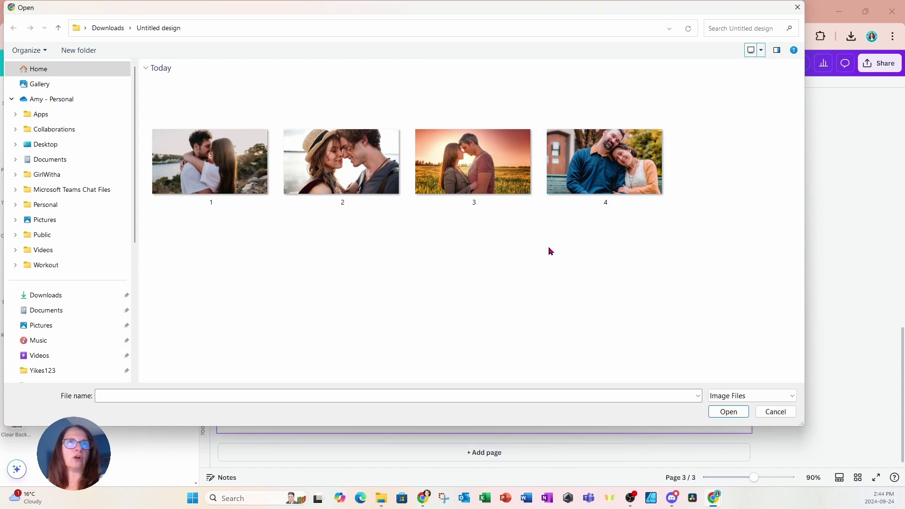
pyautogui.click(634, 175)
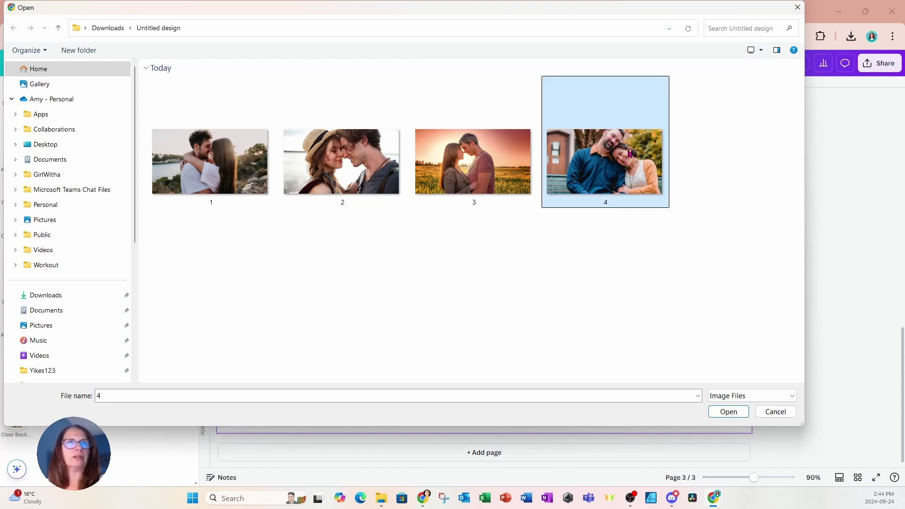
pyautogui.click(728, 411)
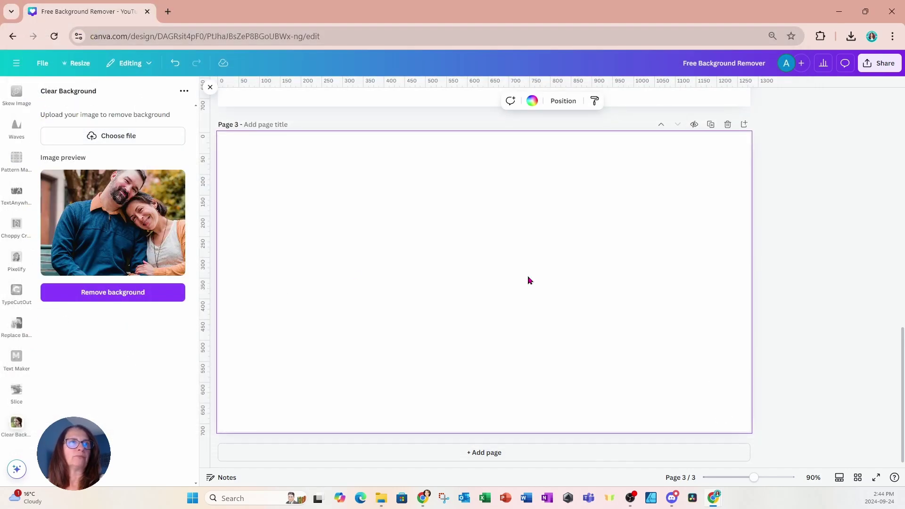
# - Remove photo 4's background and drag its corners to enlarge the bench couple across page 3
pyautogui.click(53, 293)
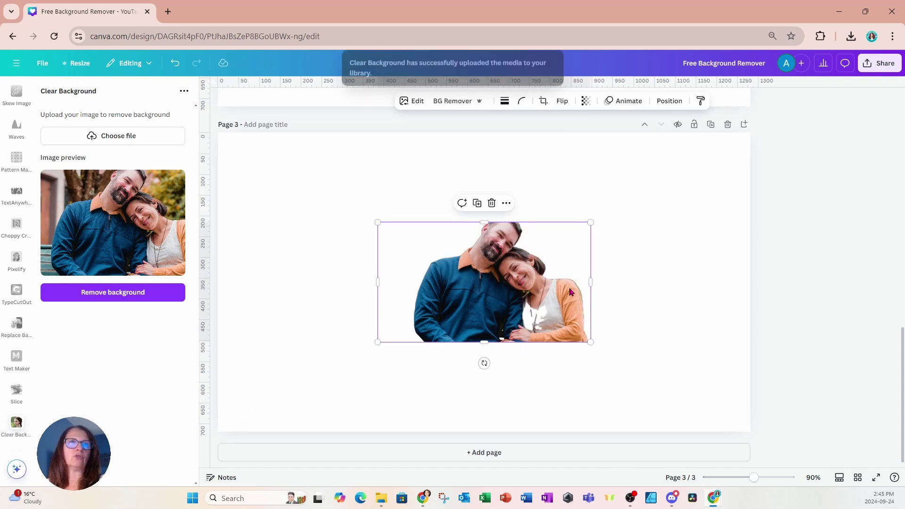
pyautogui.moveTo(589, 222); pyautogui.dragTo(669, 173)
pyautogui.moveTo(378, 341); pyautogui.dragTo(289, 410)
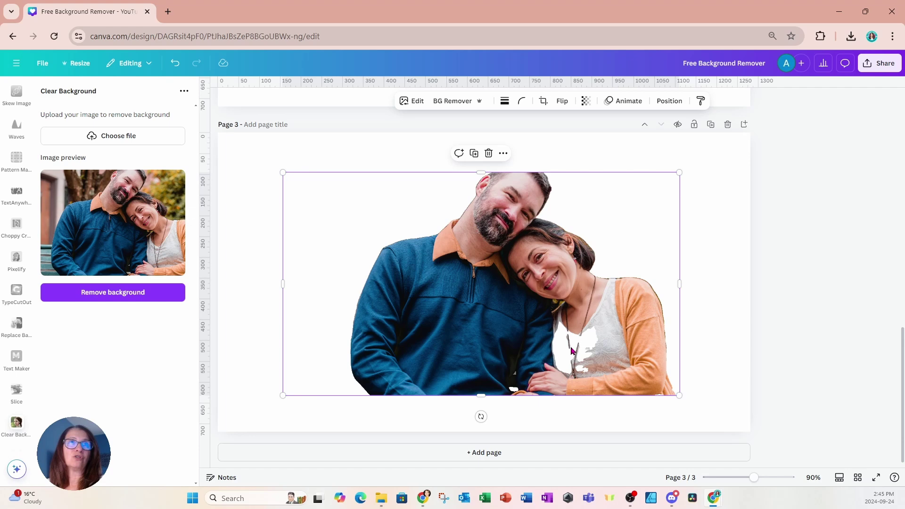
# - Set page 3's background to the brown swatch from Photo colors
pyautogui.click(311, 151)
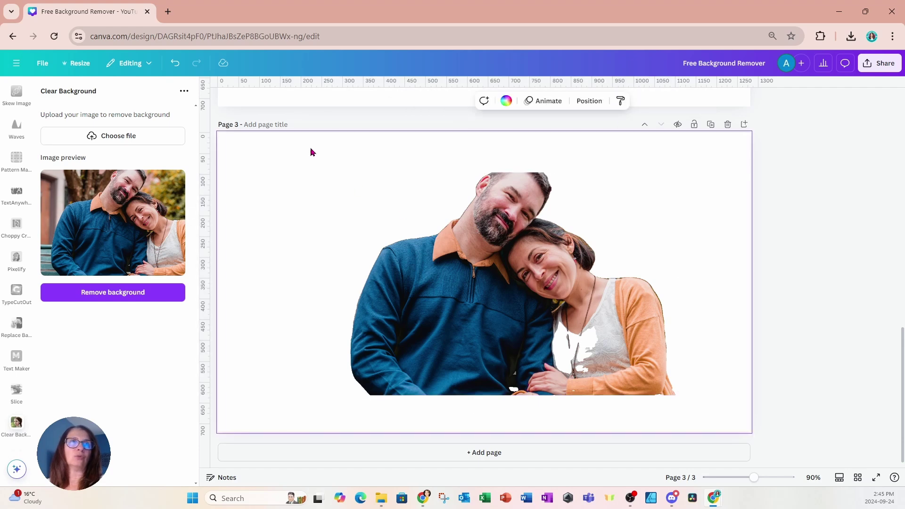
pyautogui.click(505, 100)
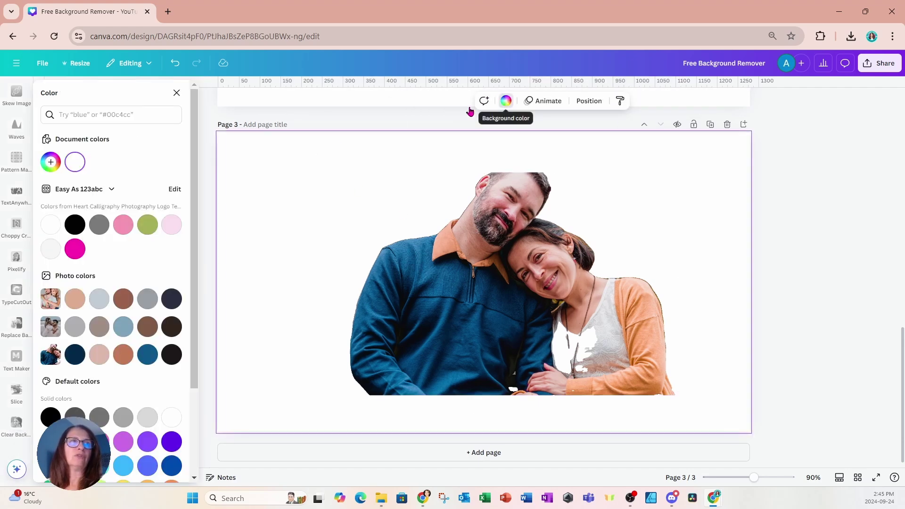
pyautogui.click(99, 299)
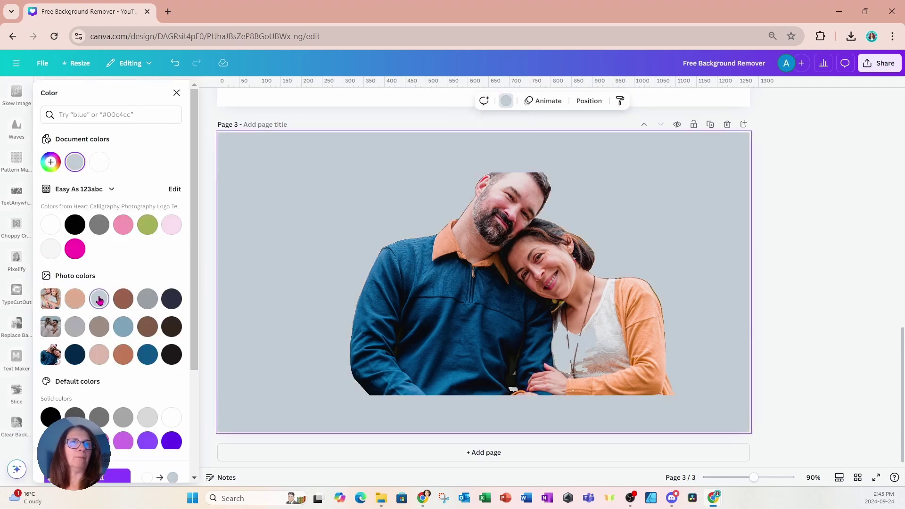
pyautogui.click(147, 326)
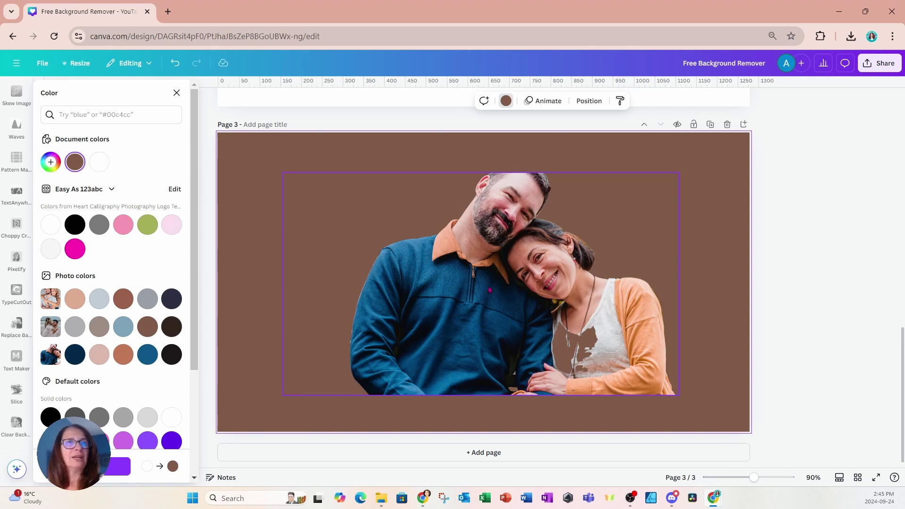
# - Add page 4 after page 3 and launch the Background Eraser app from Apps
pyautogui.click(476, 454)
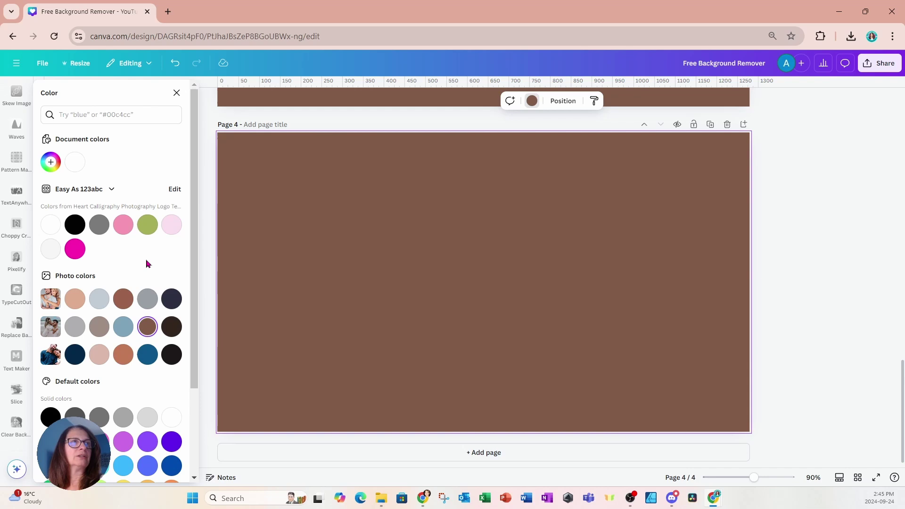
pyautogui.scroll(6, 14, 213)
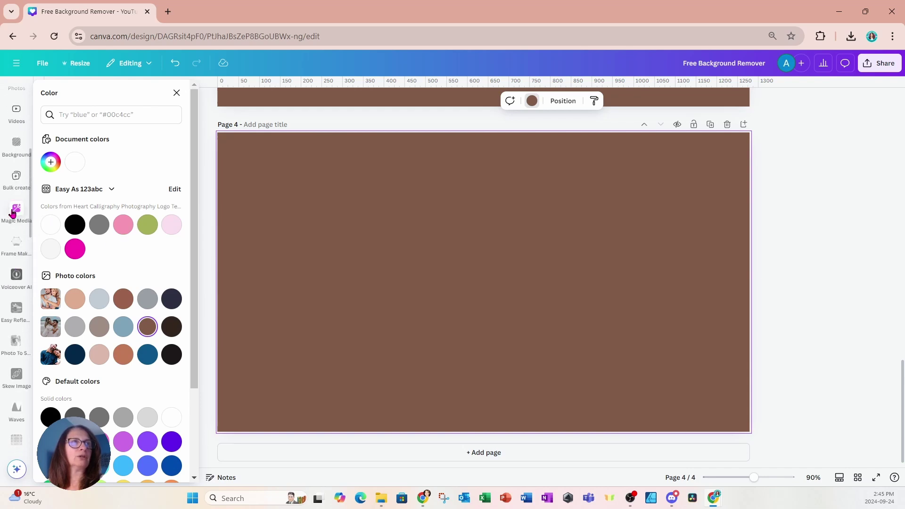
pyautogui.scroll(3, 13, 214)
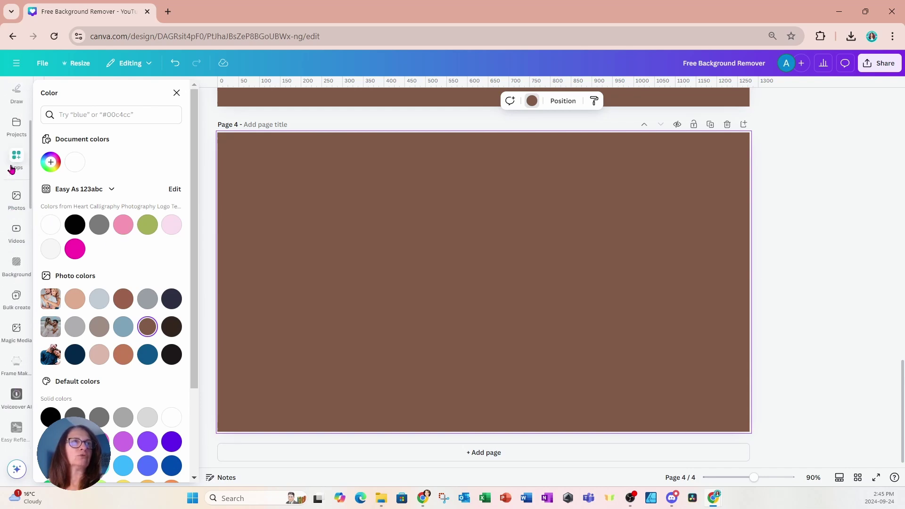
pyautogui.click(12, 168)
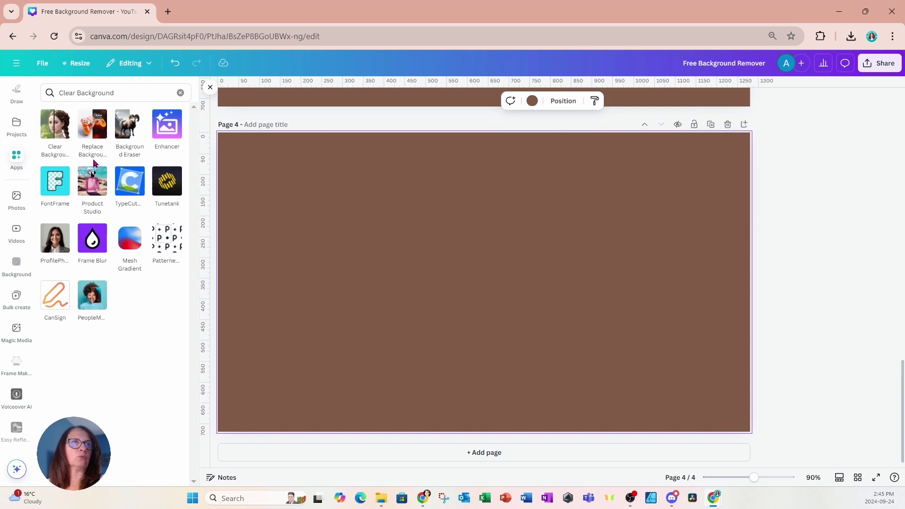
pyautogui.click(126, 137)
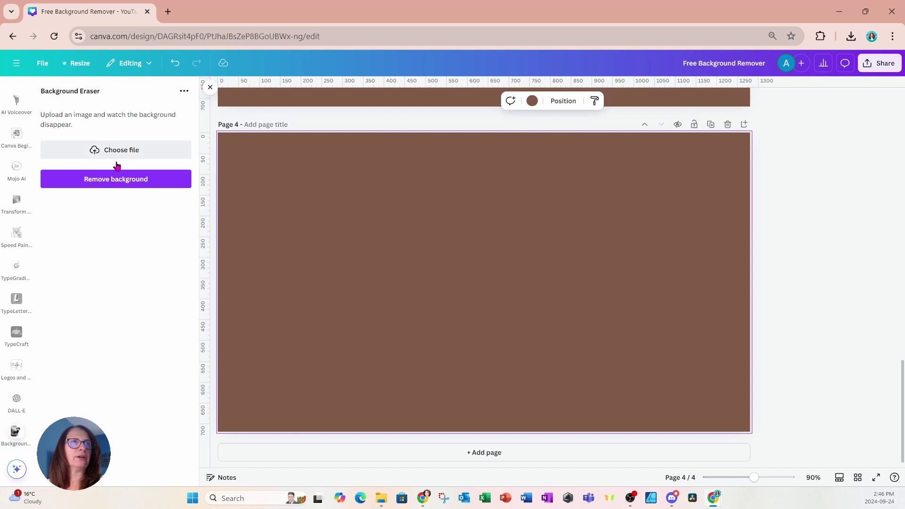
# - Remove photo 3's background, place the couple cutout on page 4, and enlarge it
pyautogui.click(73, 154)
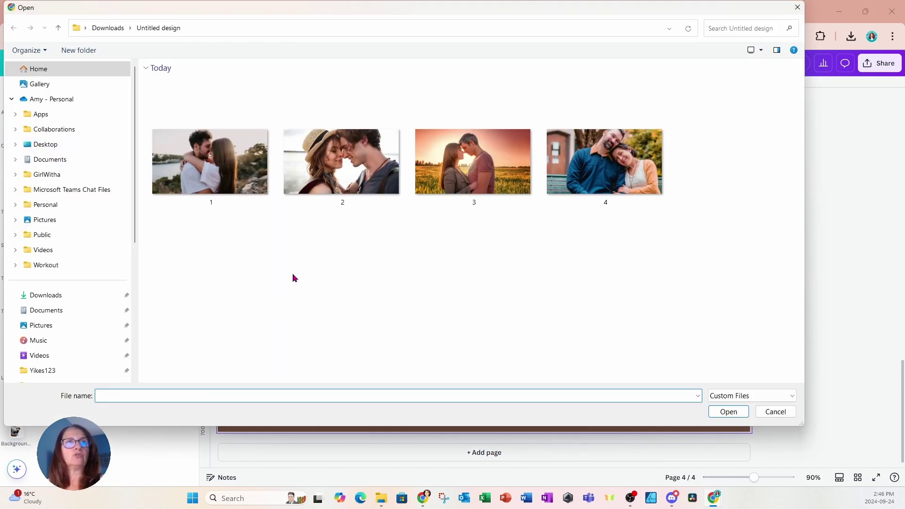
pyautogui.click(469, 163)
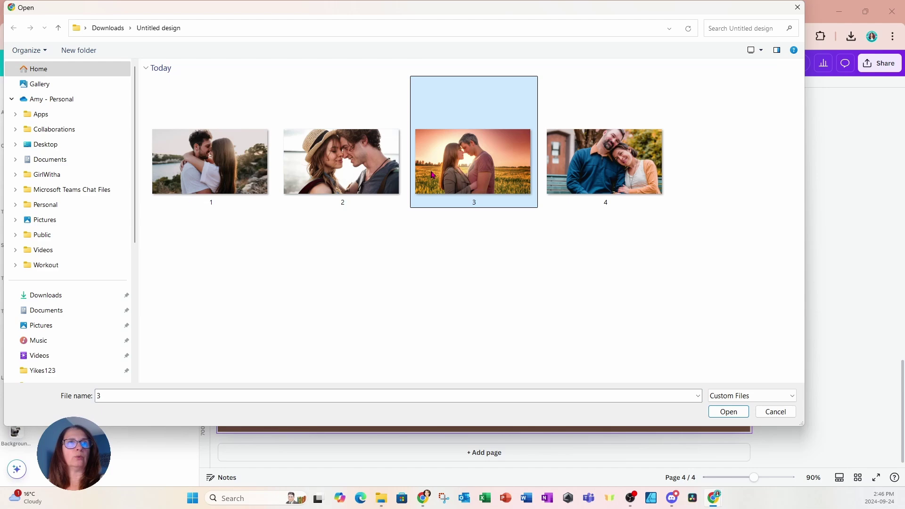
pyautogui.click(719, 413)
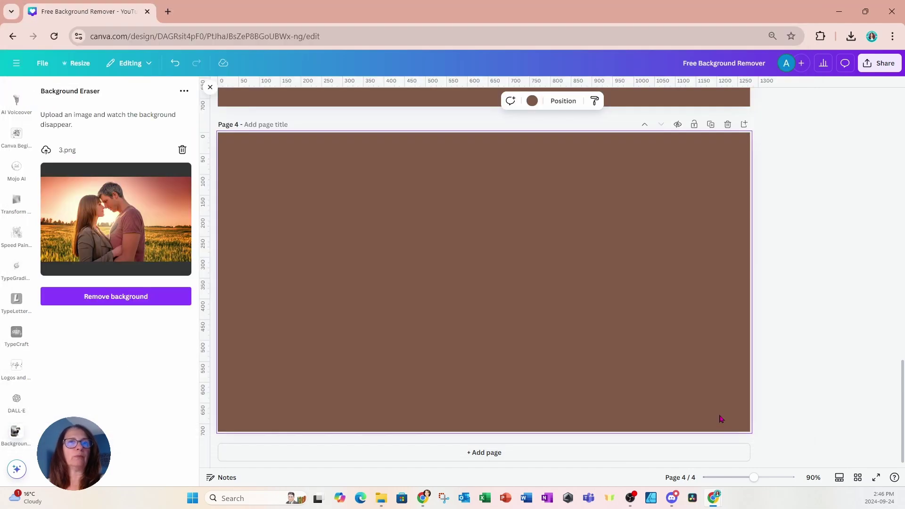
pyautogui.click(53, 296)
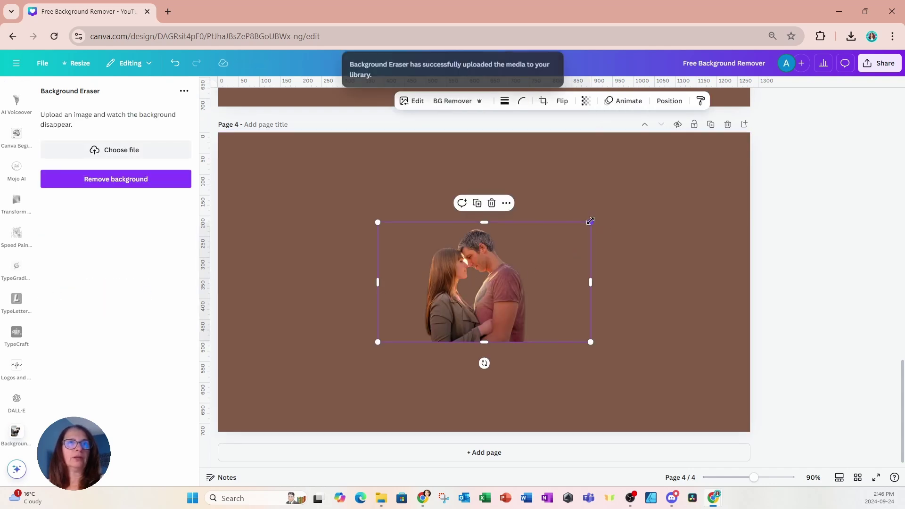
pyautogui.moveTo(590, 222); pyautogui.dragTo(692, 164)
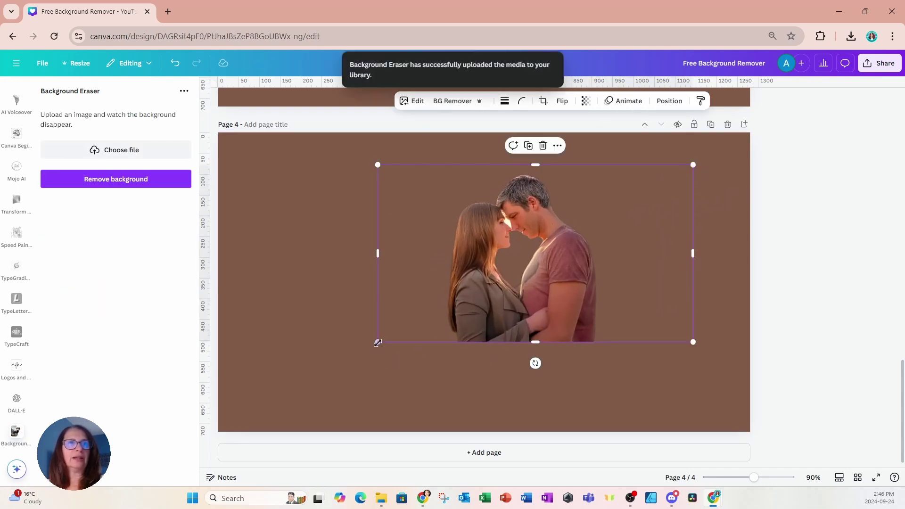
pyautogui.moveTo(377, 341); pyautogui.dragTo(267, 405)
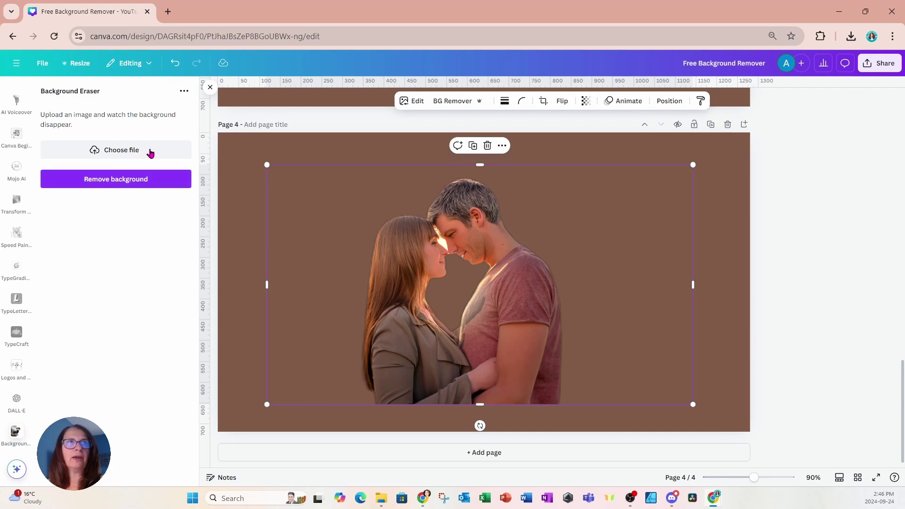
# - Search Google for remove.bg in a new tab and open the remove.bg site
pyautogui.click(168, 12)
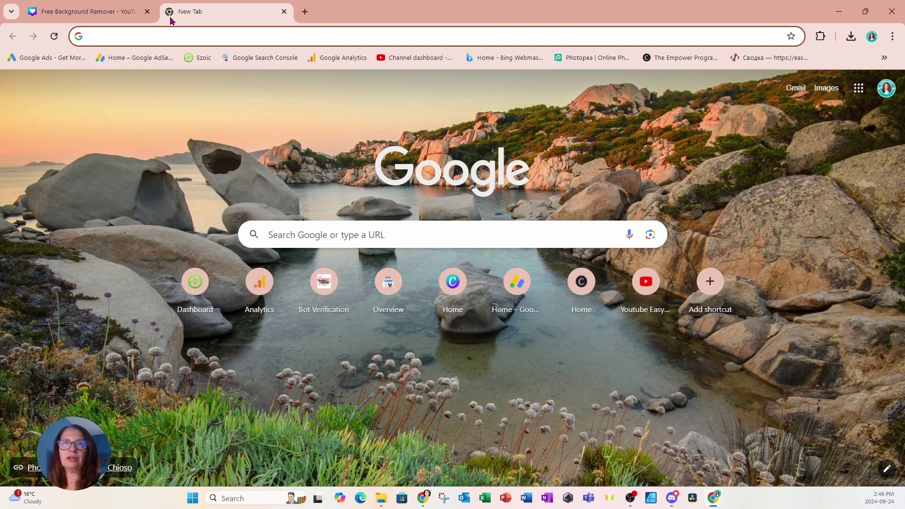
pyautogui.write('remove')
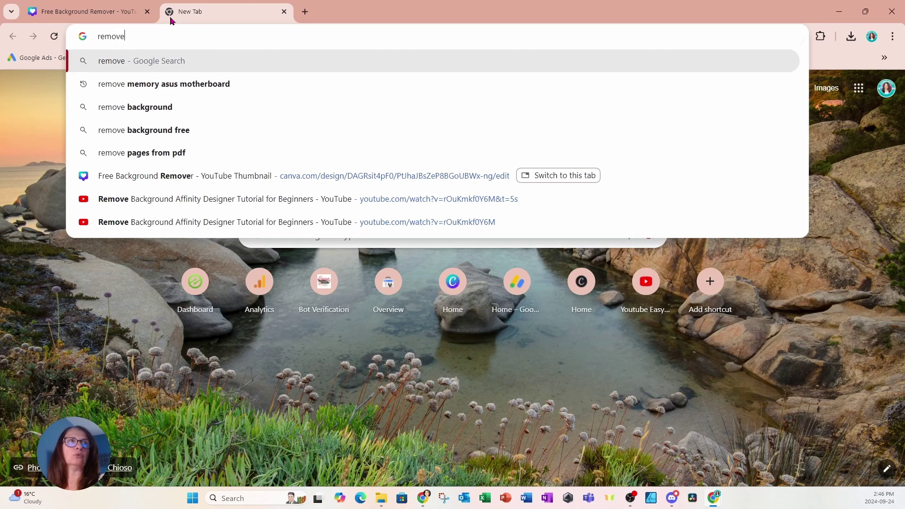
pyautogui.write('.bg')
pyautogui.press('Return')
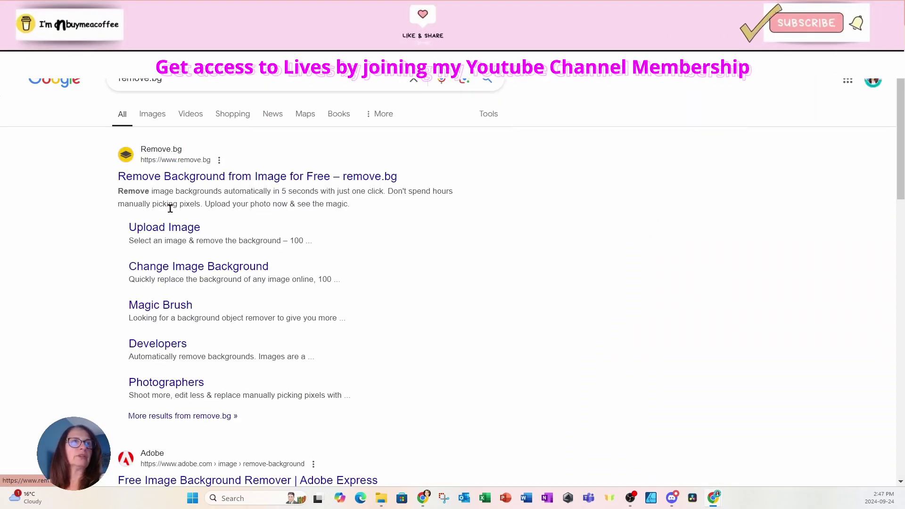
pyautogui.click(152, 181)
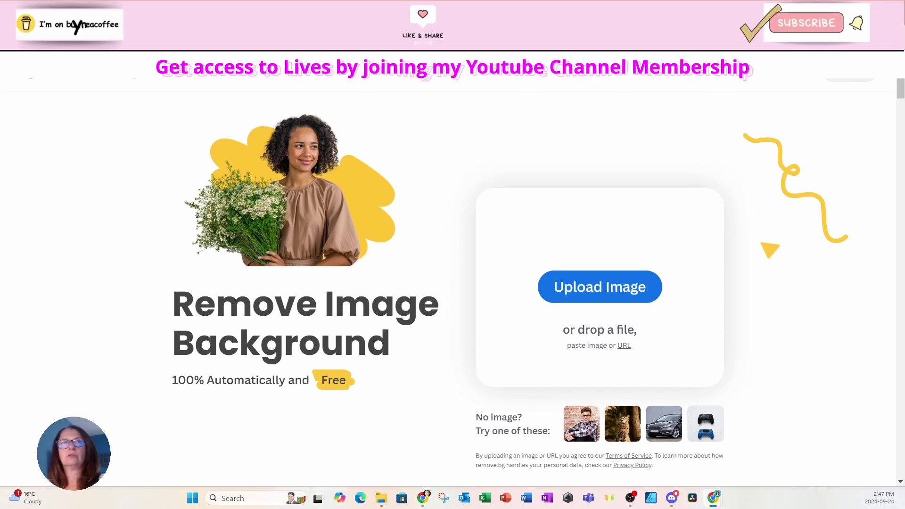
# - Upload the straw-hat couple photo to remove.bg, then choose Create design for the cutout
pyautogui.moveTo(902, 263); pyautogui.dragTo(583, 279)
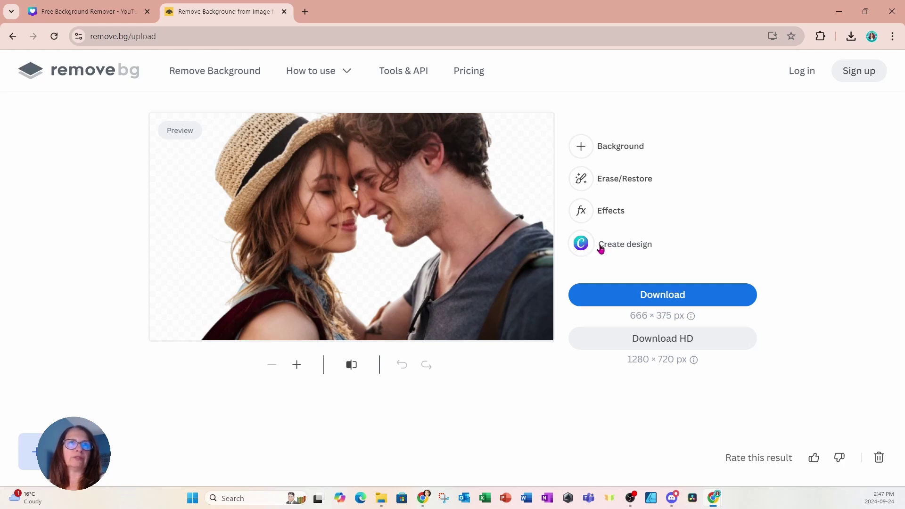
pyautogui.click(602, 251)
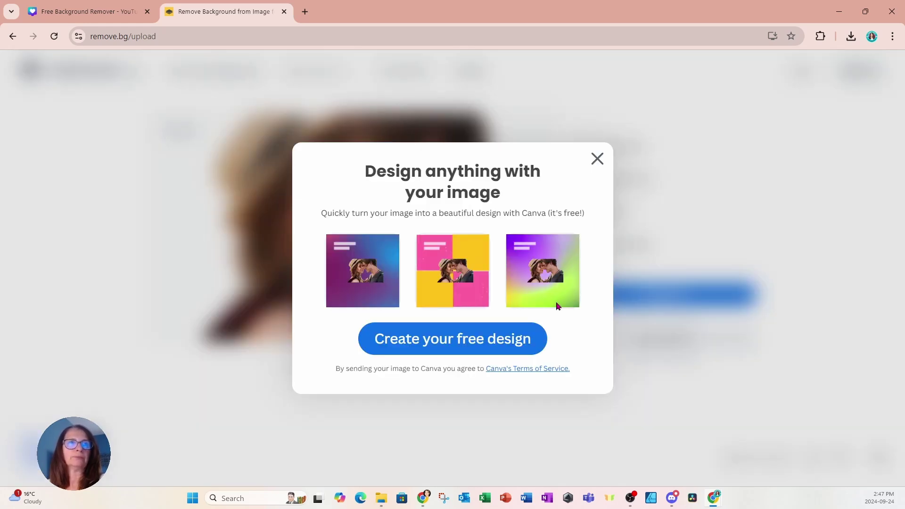
# - Open the cutout as a new 666 × 375px Canva design, then shrink it and shift it up-right
pyautogui.click(516, 340)
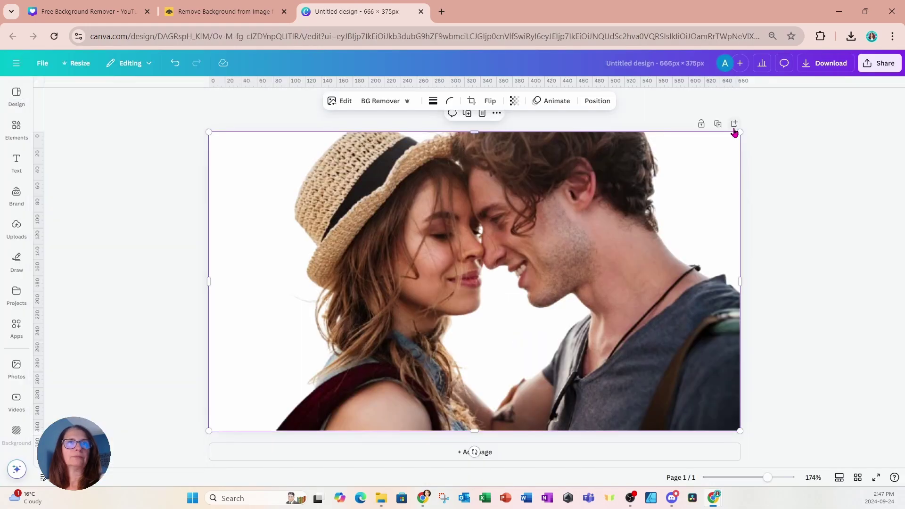
pyautogui.moveTo(739, 132); pyautogui.dragTo(660, 177)
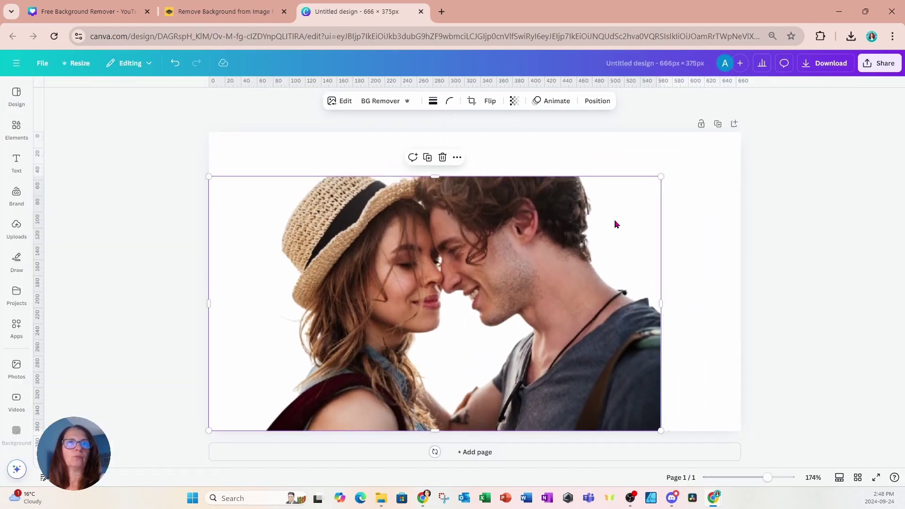
pyautogui.moveTo(616, 224); pyautogui.dragTo(647, 201)
# - Set the page background colour to pink
pyautogui.click(395, 142)
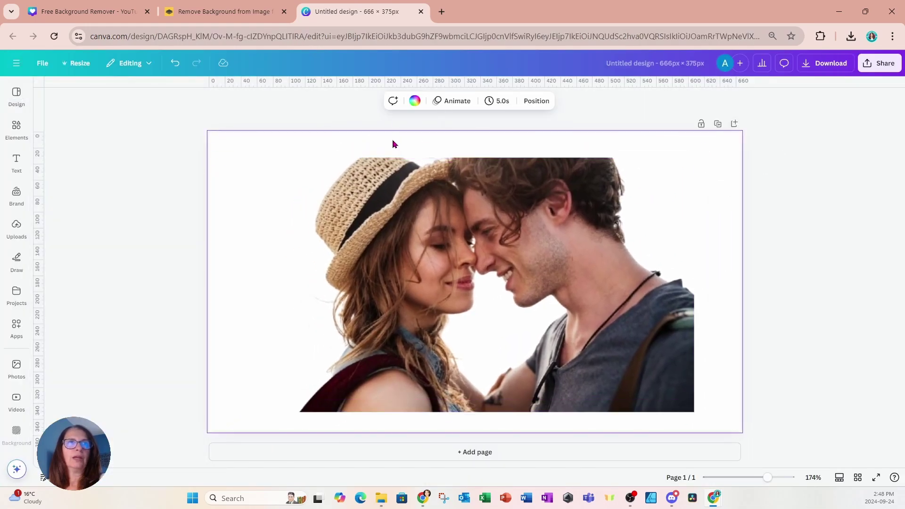
pyautogui.click(414, 100)
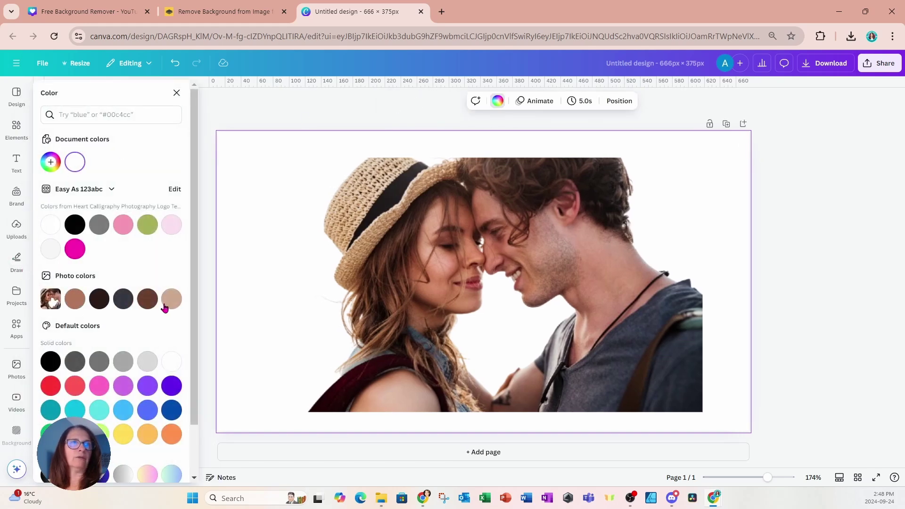
pyautogui.click(102, 386)
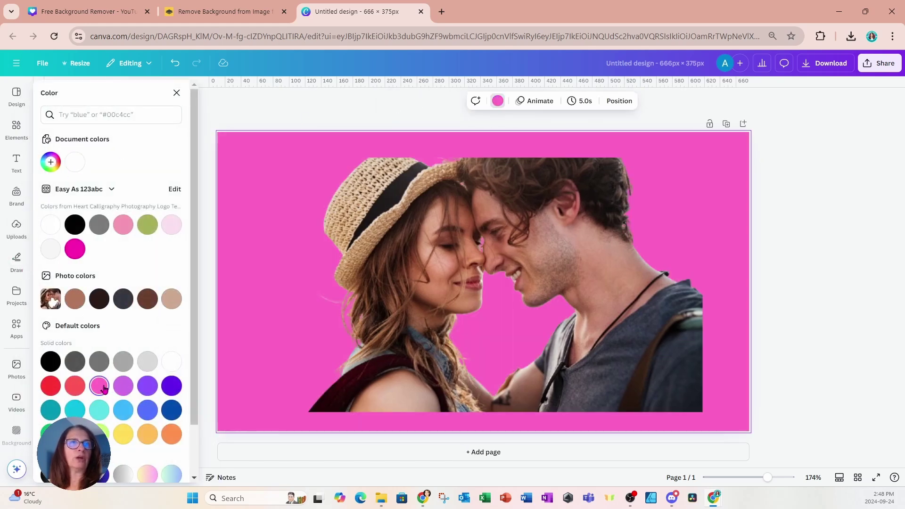